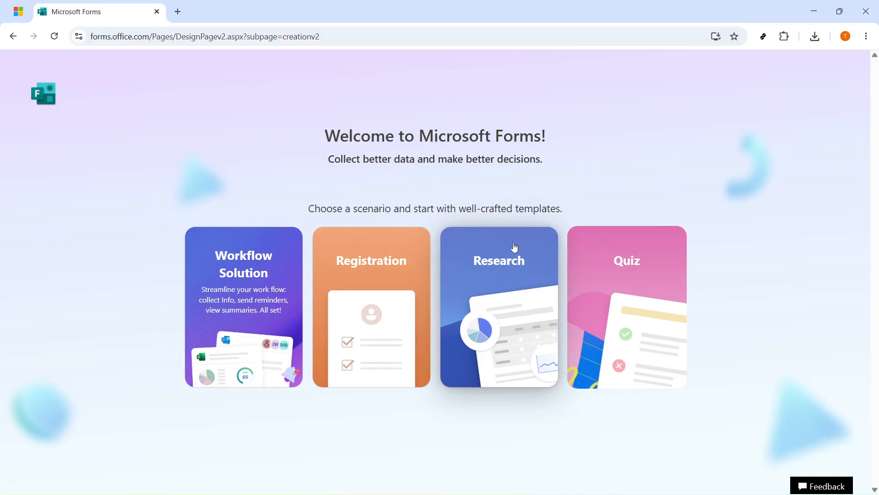
Step: Start a form from the Research scenario, dismiss the featured templates, and title the form "Workshop Sign-Up"
click(506, 264)
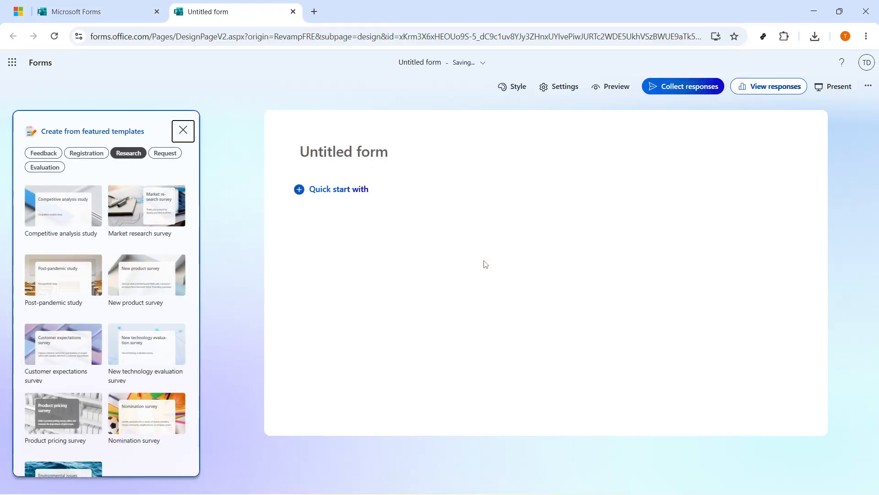
click(183, 131)
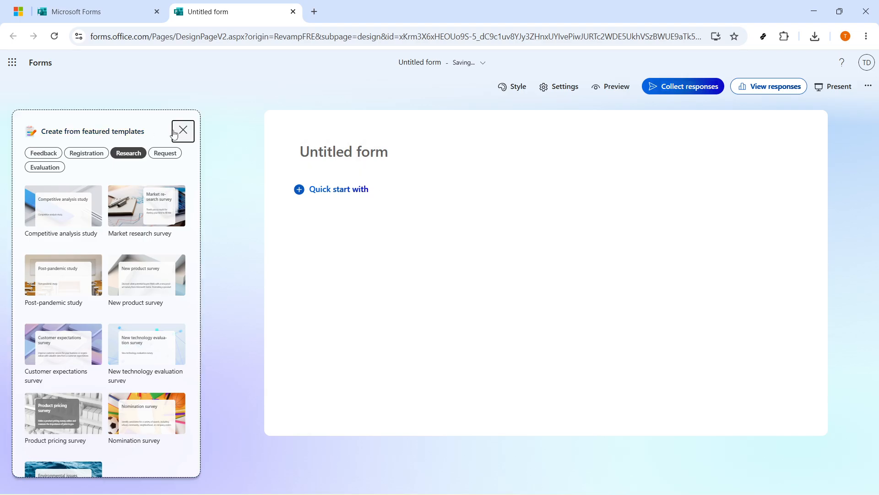
click(283, 158)
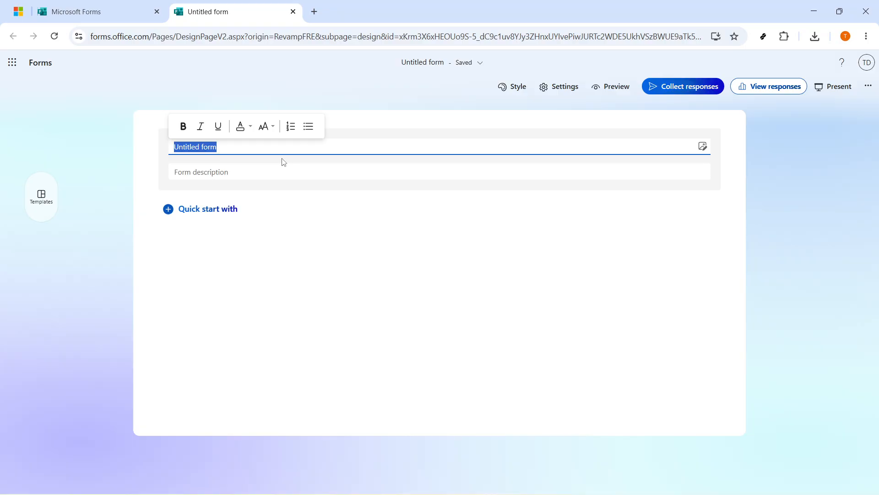
text(w)
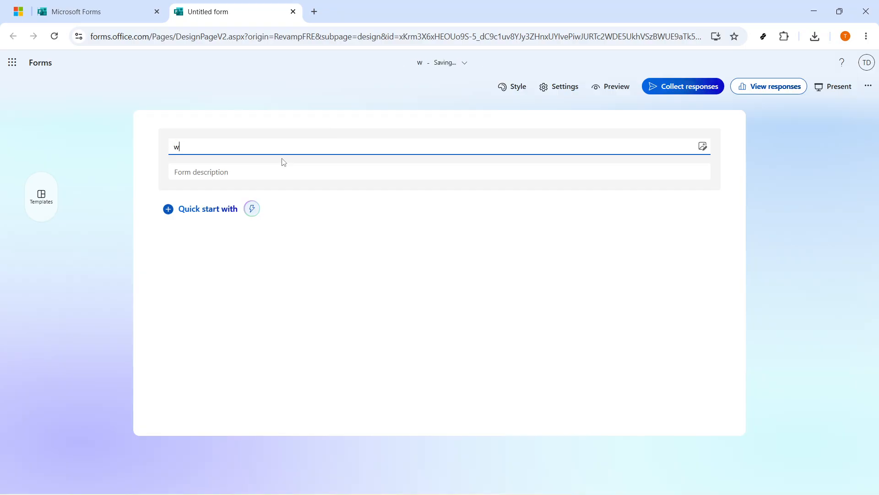
key(BackSpace)
text(Workshop Sign)
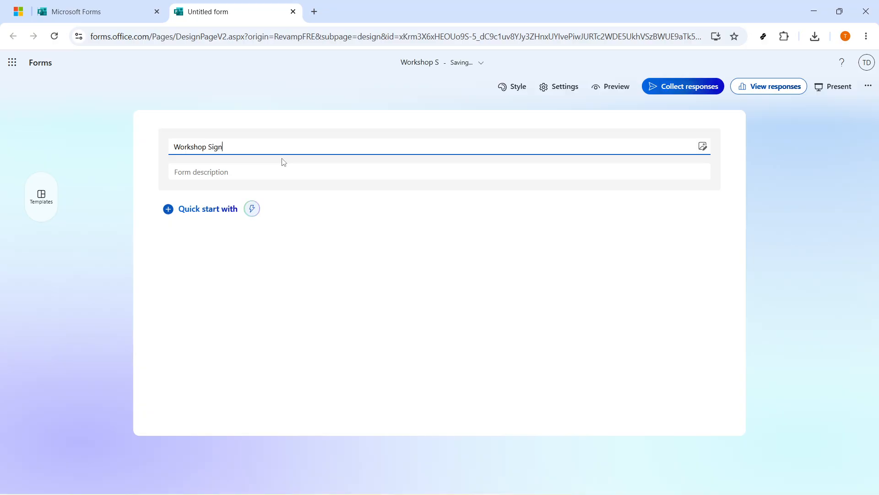
text(-Up)
drag(255, 144, 147, 161)
click(147, 161)
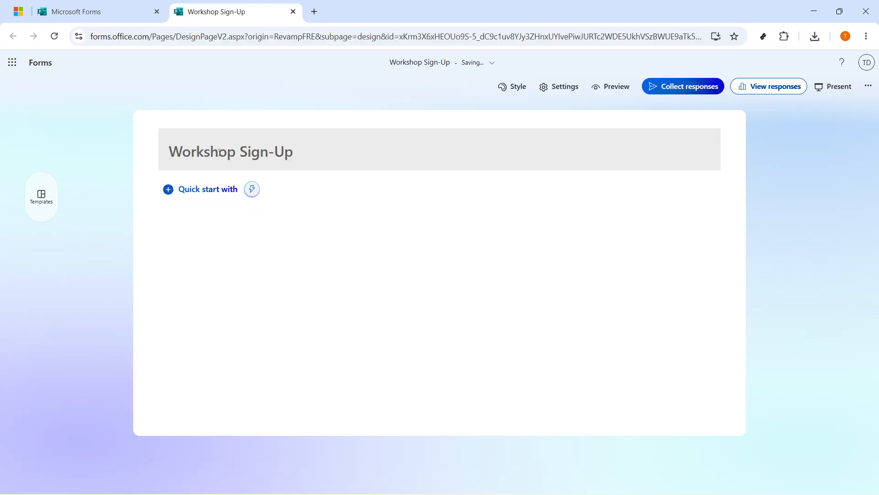
Step: Add the form description "Choose the workshop topic you want to attend." beneath the title
click(277, 156)
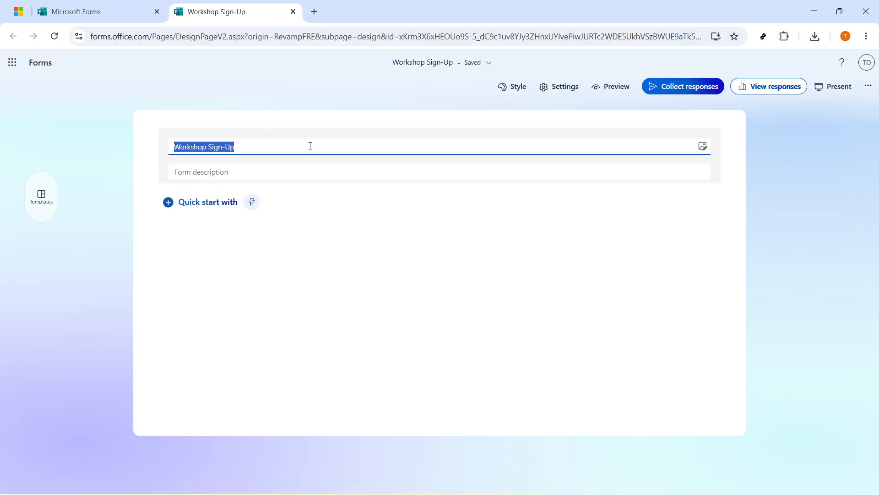
click(282, 170)
text(Choose the workshop topic you want to attend.)
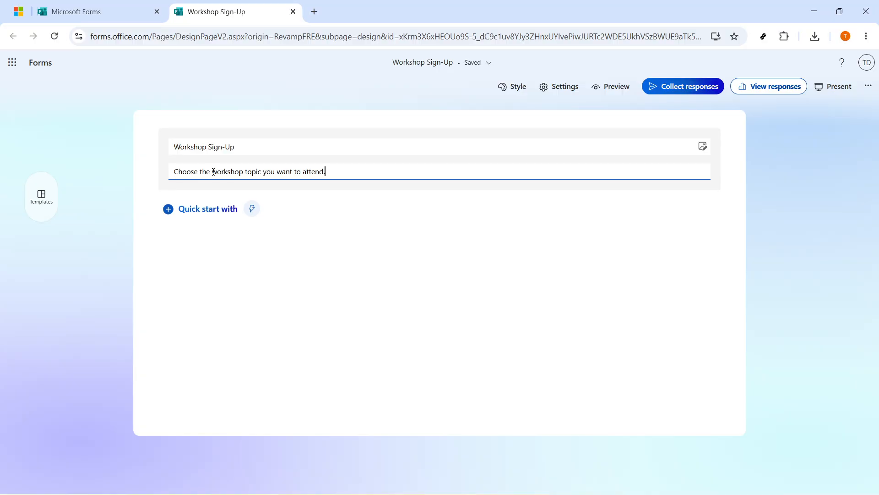
click(392, 200)
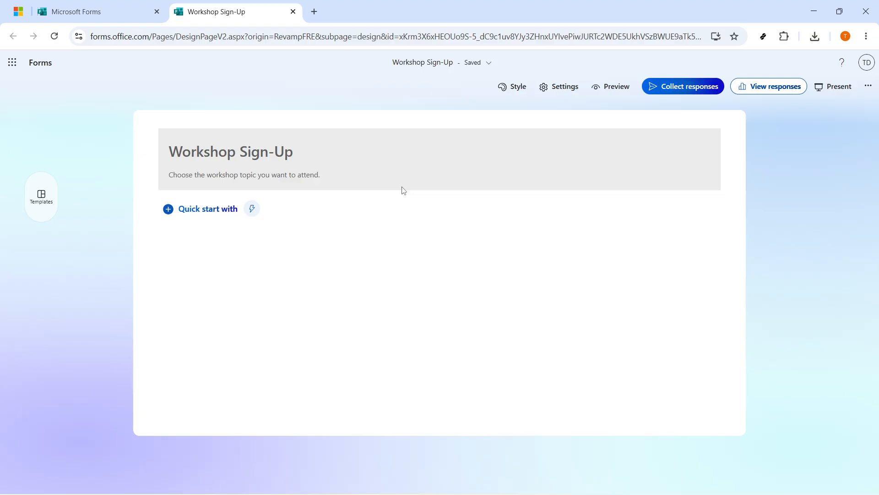
Step: Add a Choice question that asks "Which workshop topic do you prefer?"
click(192, 212)
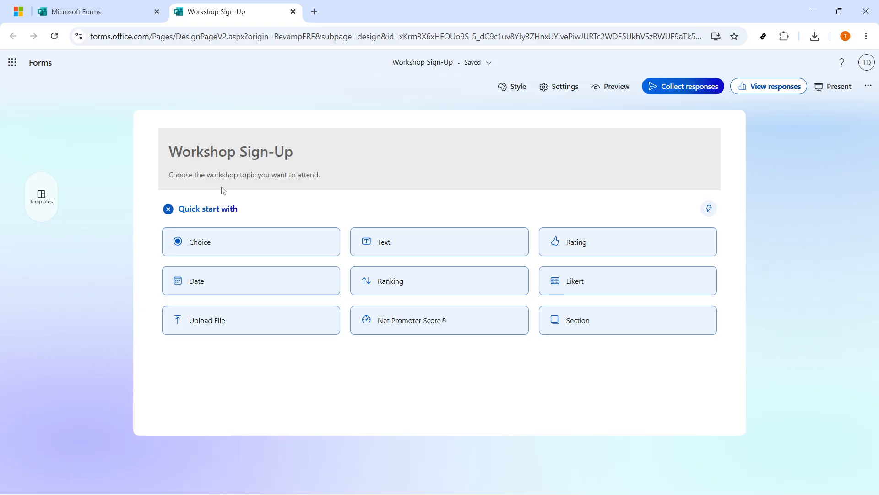
click(243, 241)
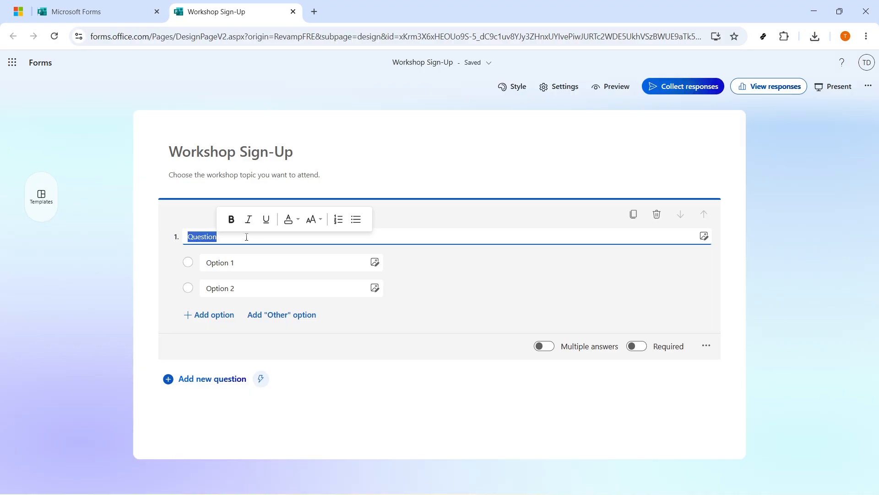
text(Which )
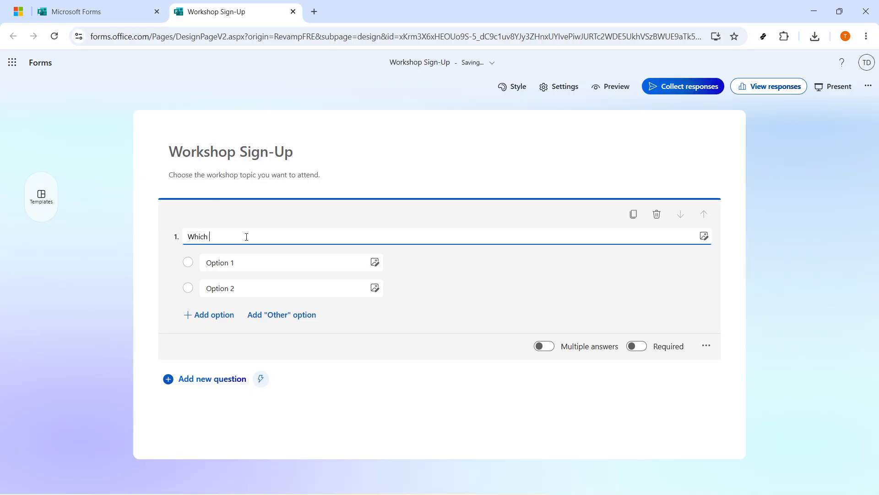
text(workshop topic do you prefer?)
Step: Rename the question's two default answer options to "Excel Automation" and "Customer Feedback"
click(229, 263)
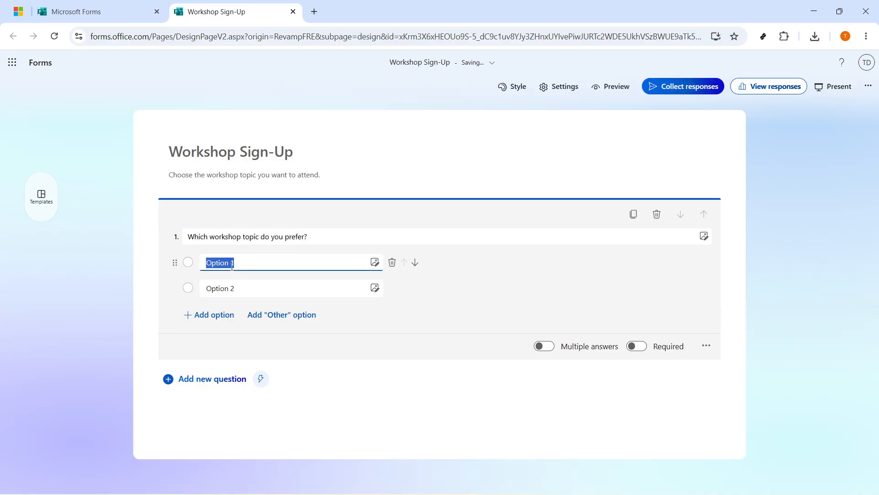
text(Excel Automation)
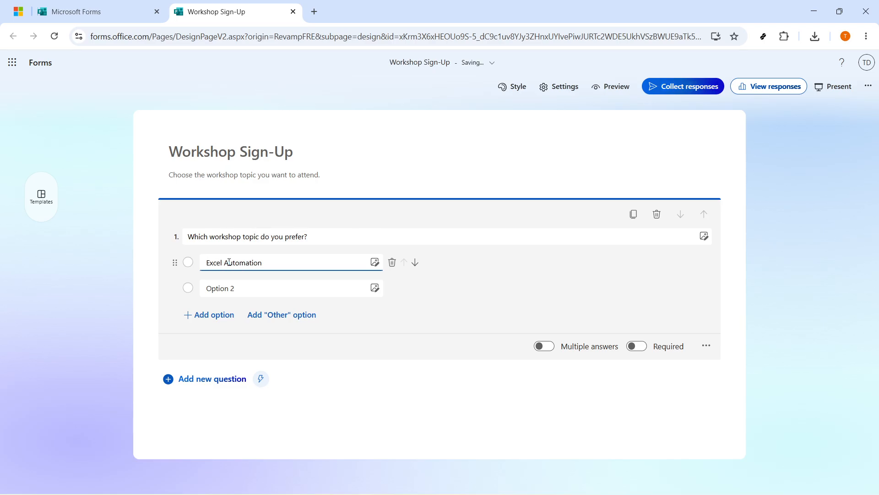
key(Tab)
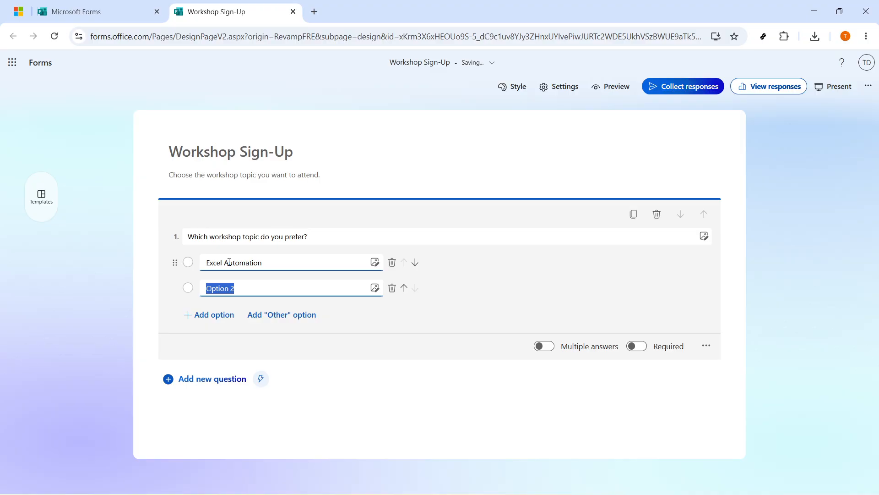
text(Customer Feedback)
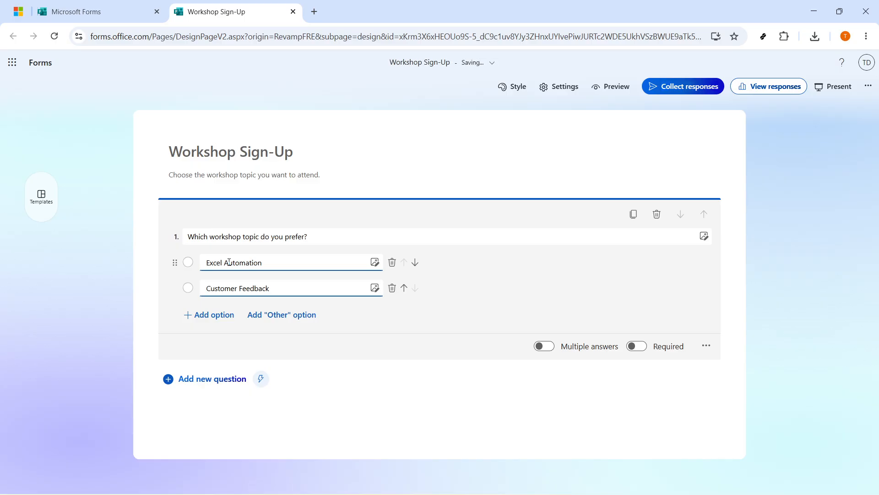
Step: Add three more answer options to the question: "Event Planning", "Project Tracking" and "Briefing Dashboard"
click(212, 315)
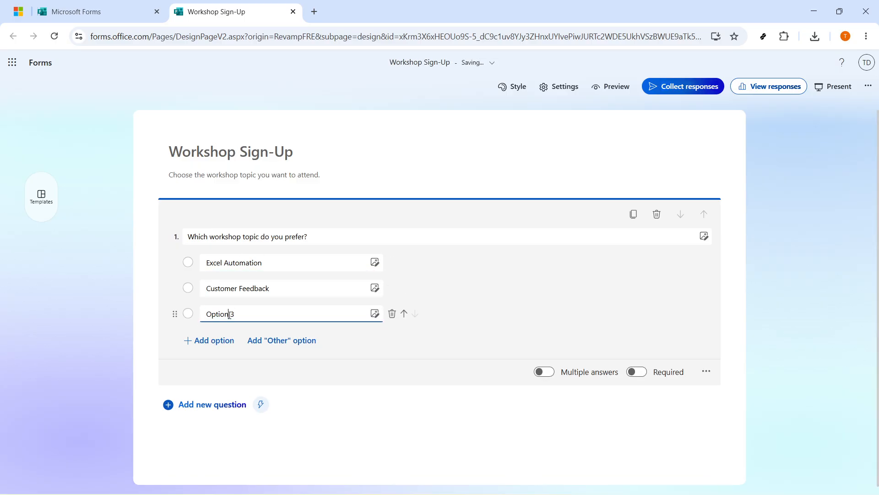
text(Event Planning)
click(212, 340)
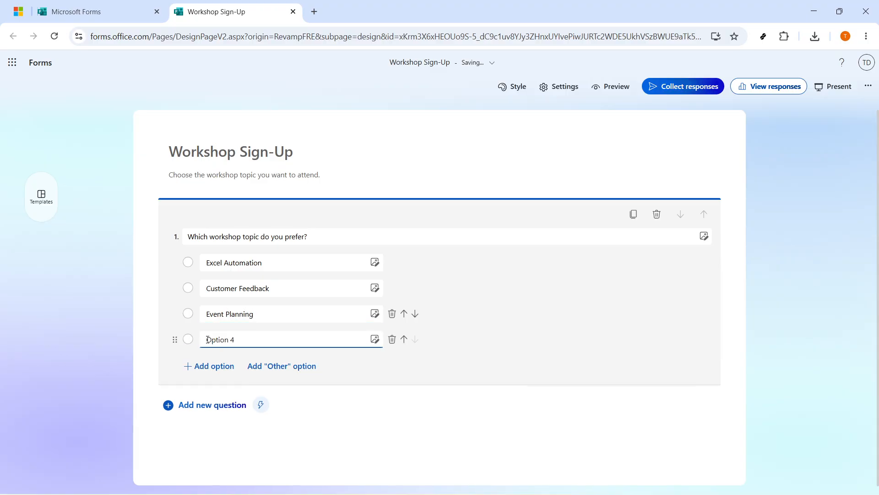
text(Proj)
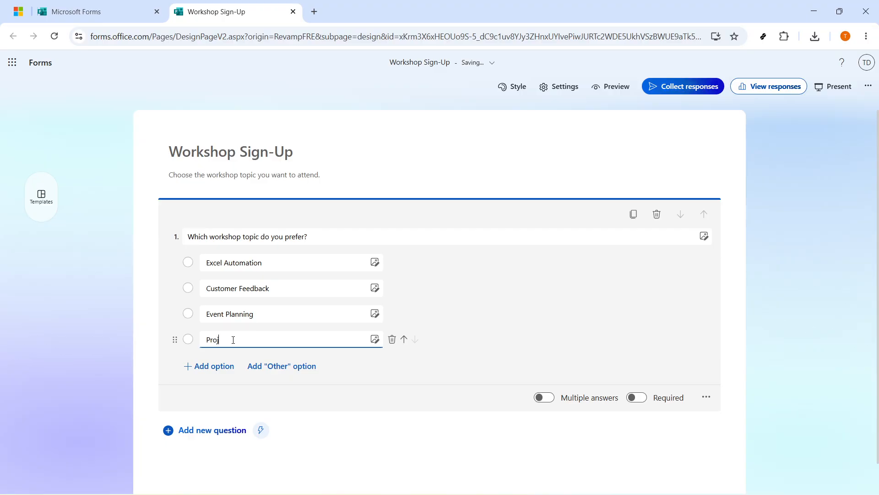
text(ect Tracking)
click(203, 366)
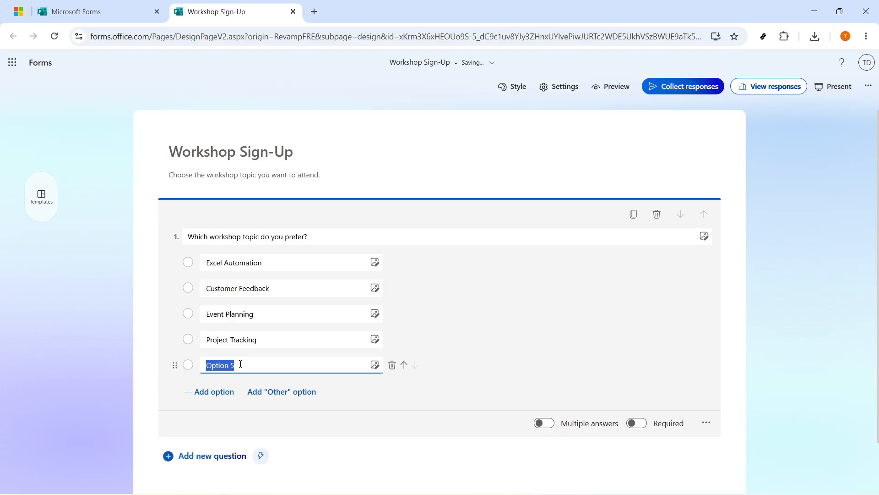
text(Briefing Dashboard)
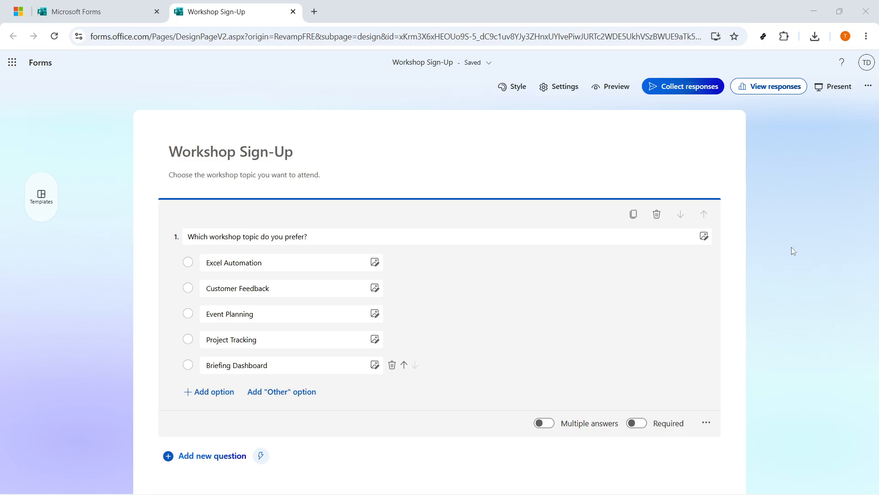
Step: Convert the workshop topic question's answer list to a drop-down
click(708, 424)
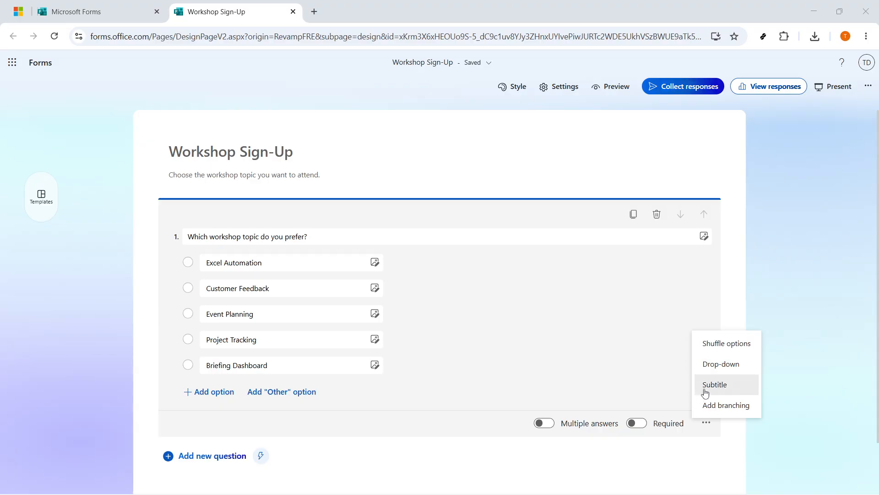
click(741, 363)
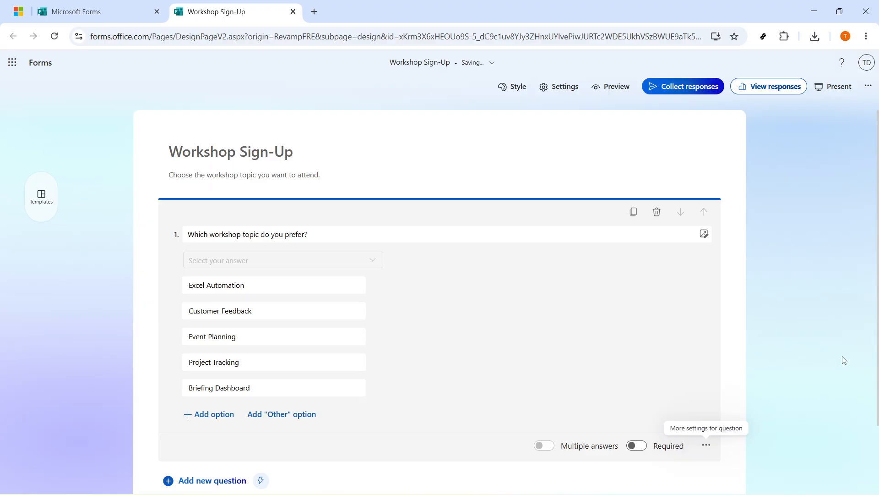
click(212, 387)
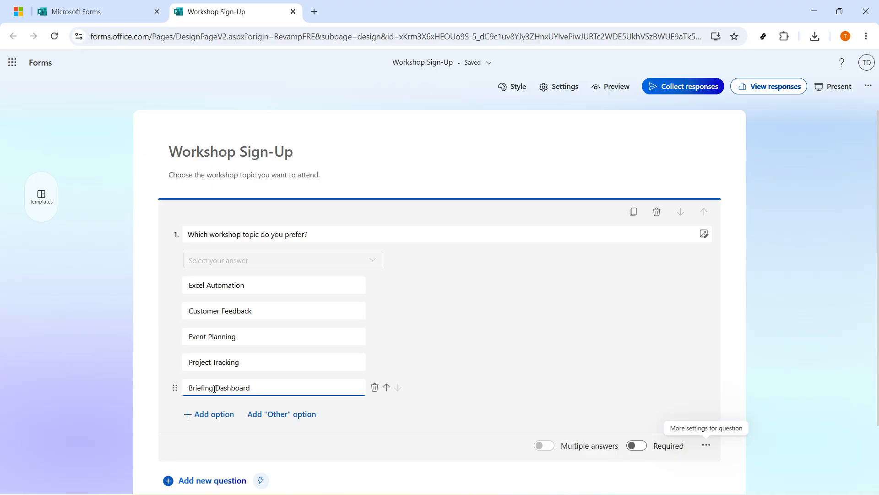
click(223, 348)
Step: Apply the suggested style whose background photo shows a hand drawing on construction plans
click(516, 89)
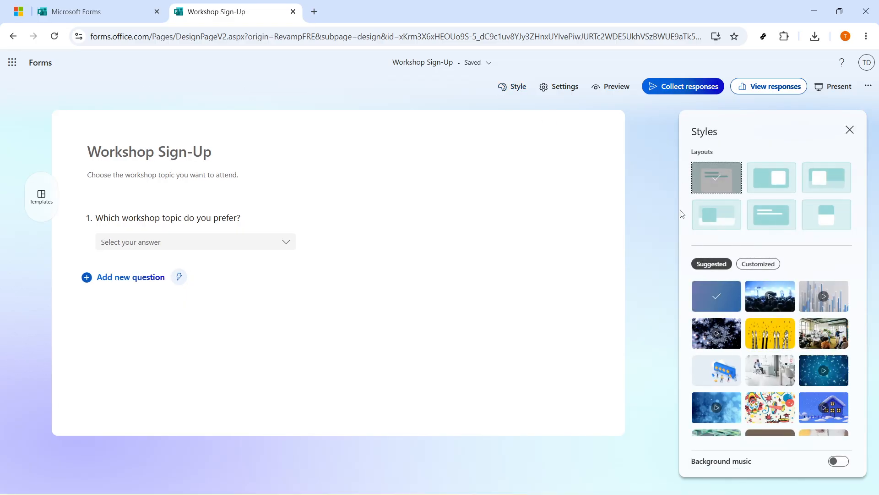
scroll(782, 384, down, 2)
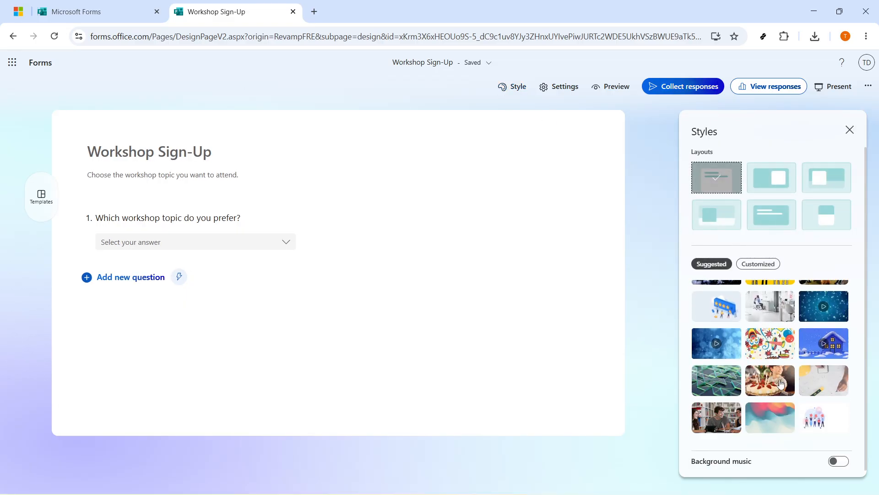
click(837, 386)
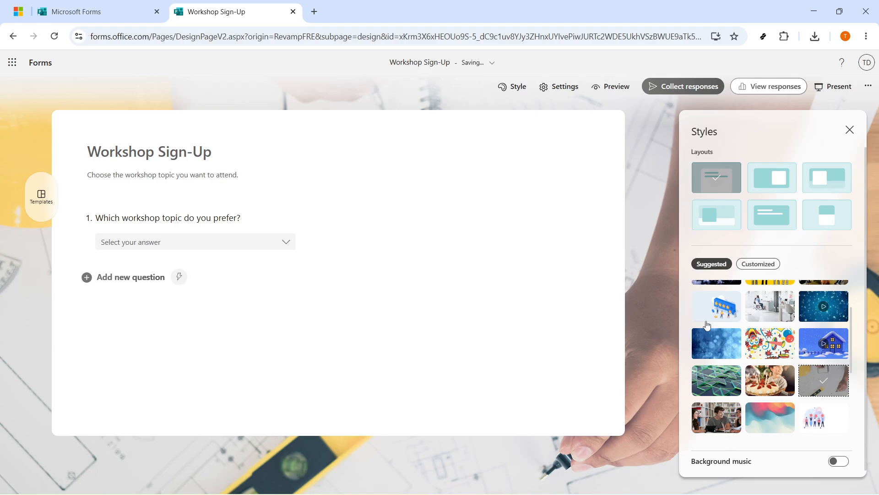
Step: Preview the form and test the workshop topic drop-down by selecting Briefing Dashboard
click(617, 90)
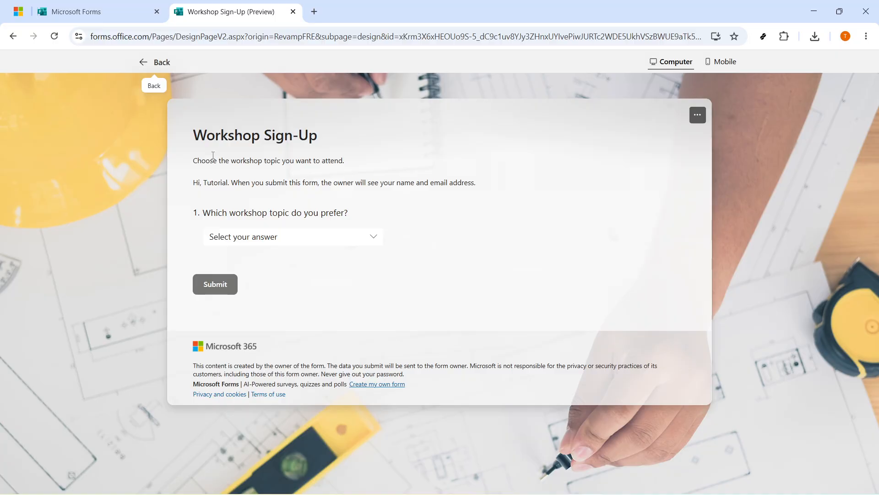
click(232, 237)
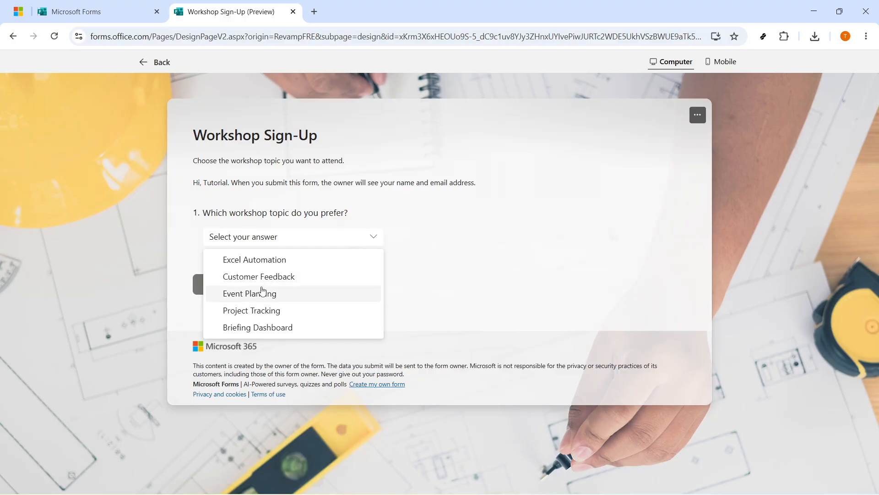
click(259, 327)
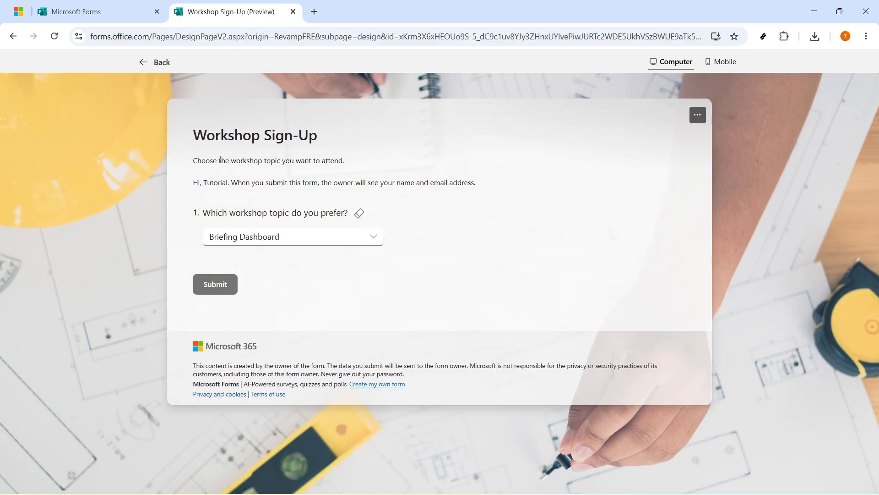
click(252, 242)
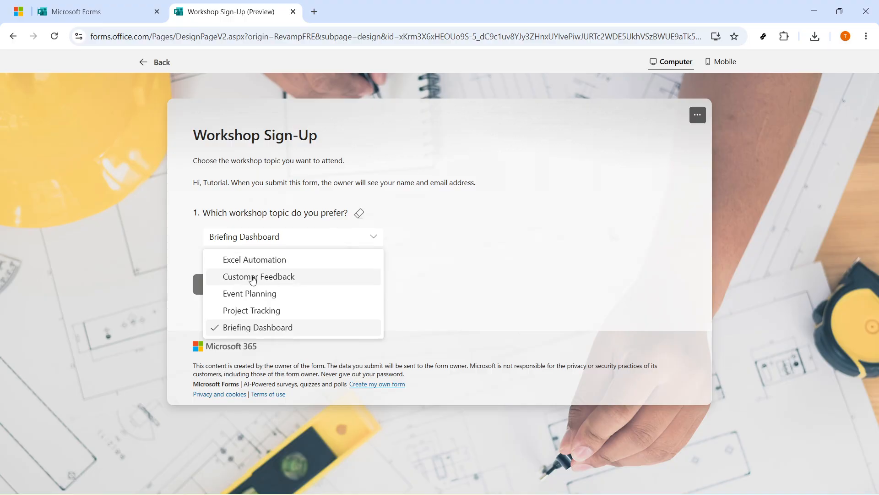
click(249, 224)
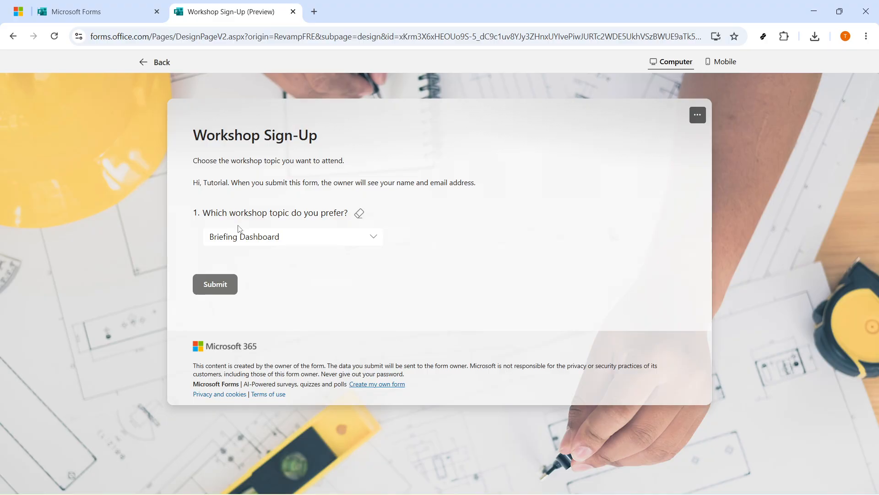
Step: Switch the answer in the preview to Excel Automation, and review the drop-down's options and the form title
click(239, 235)
click(251, 261)
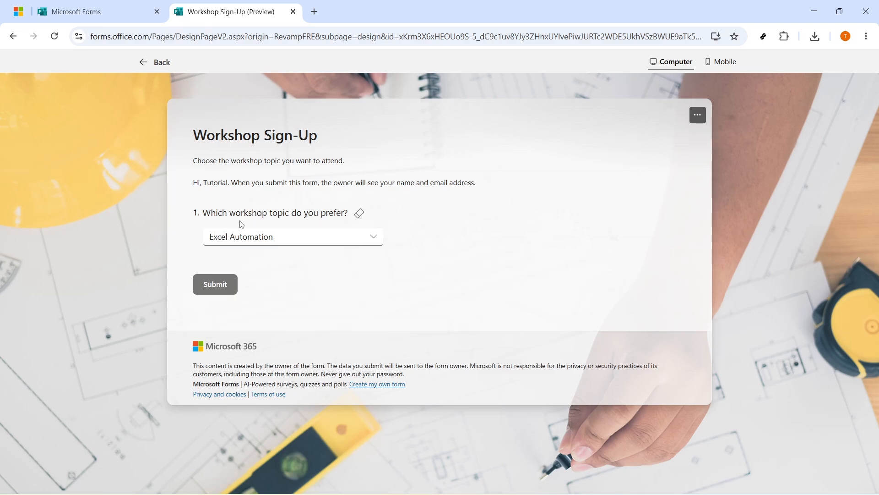
click(235, 240)
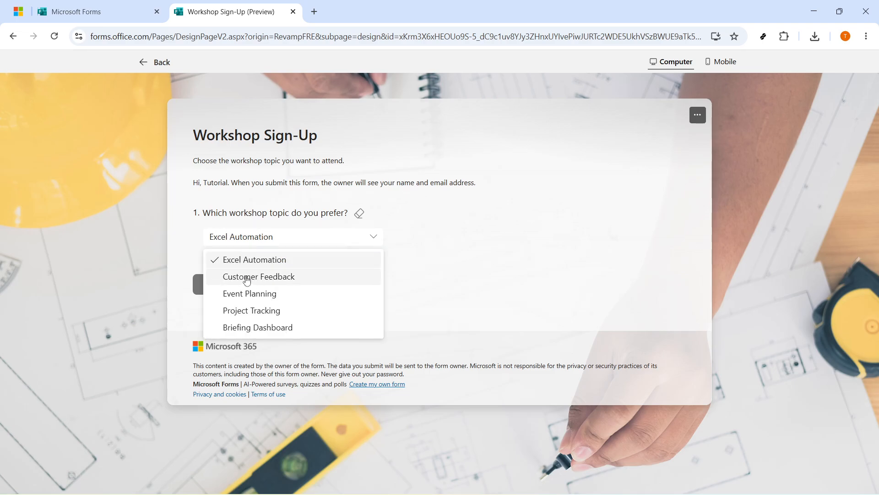
click(437, 235)
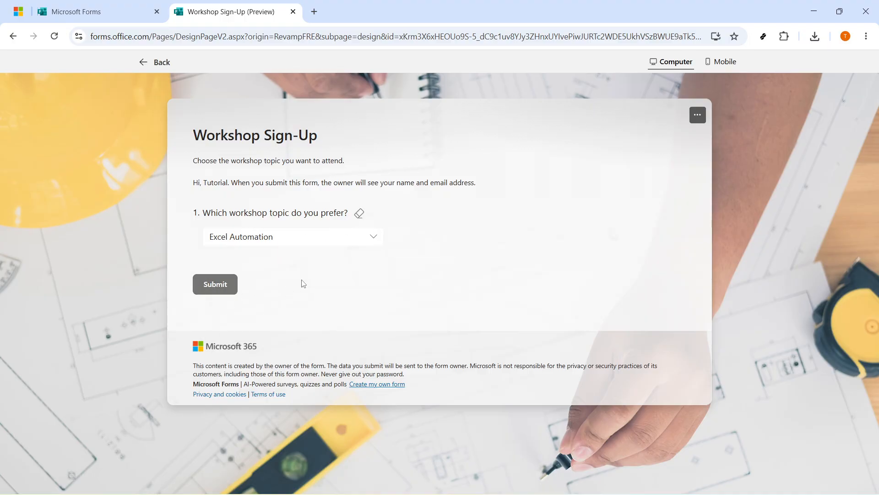
drag(331, 140, 173, 133)
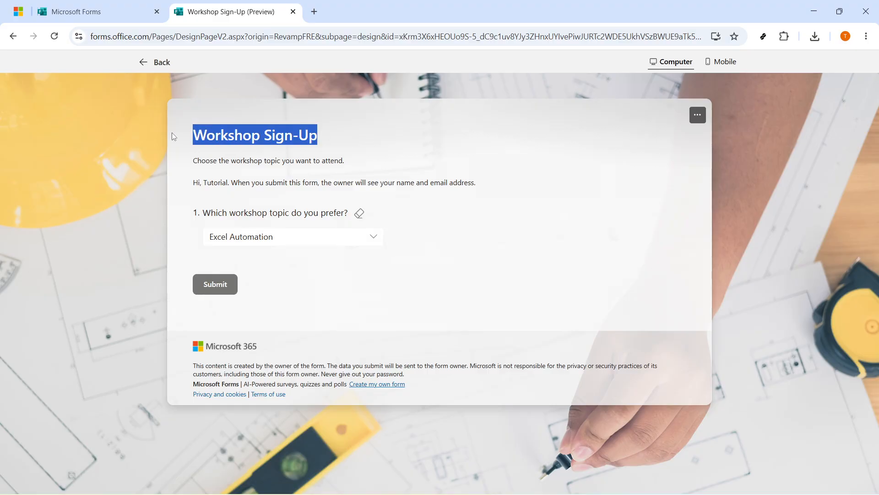
click(205, 133)
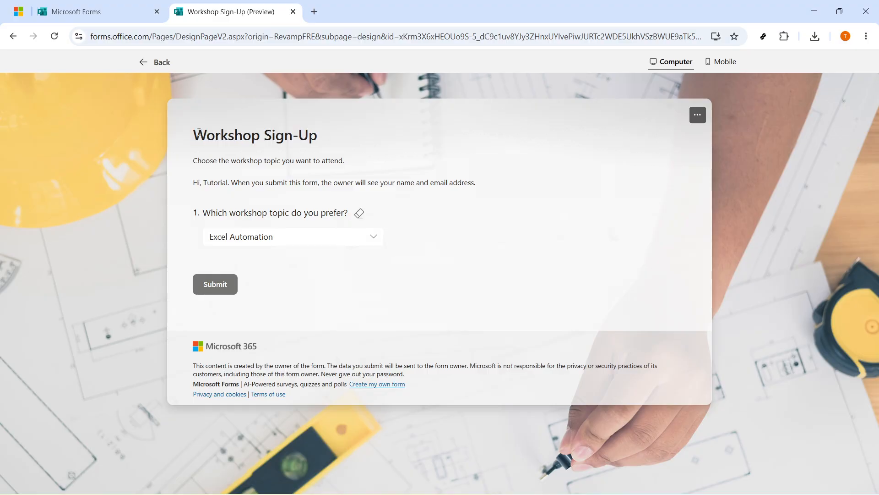